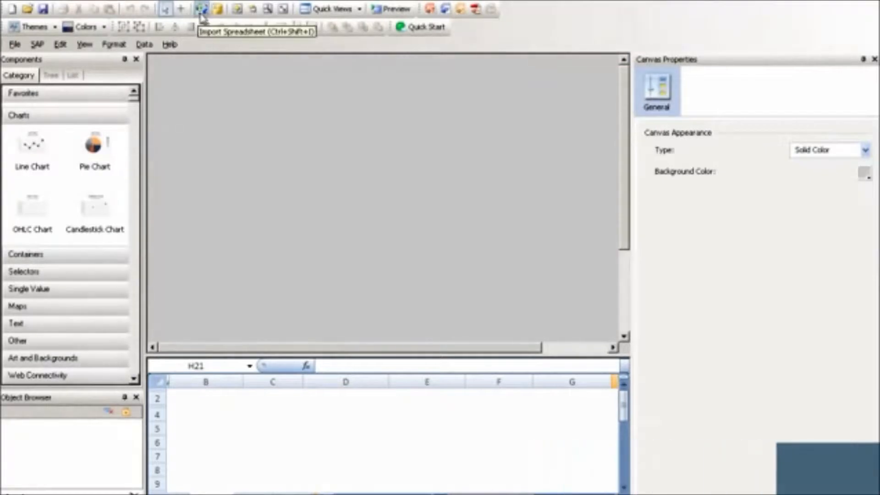
# Import the WW_Sales.xlsx spreadsheet into the dashboard model.
pyautogui.click(202, 10)
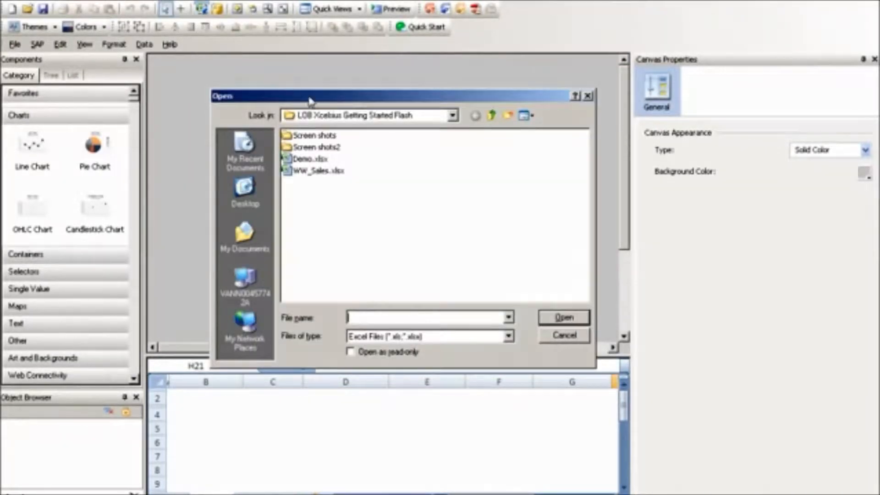
pyautogui.click(320, 176)
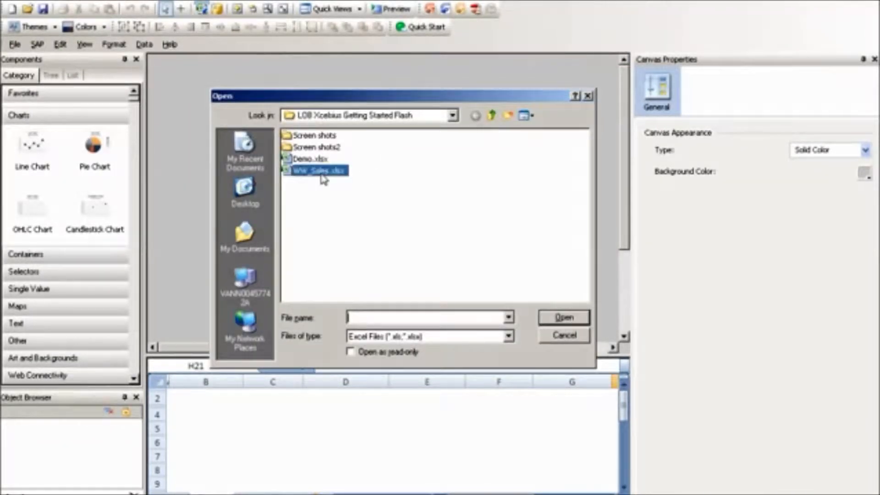
pyautogui.click(561, 319)
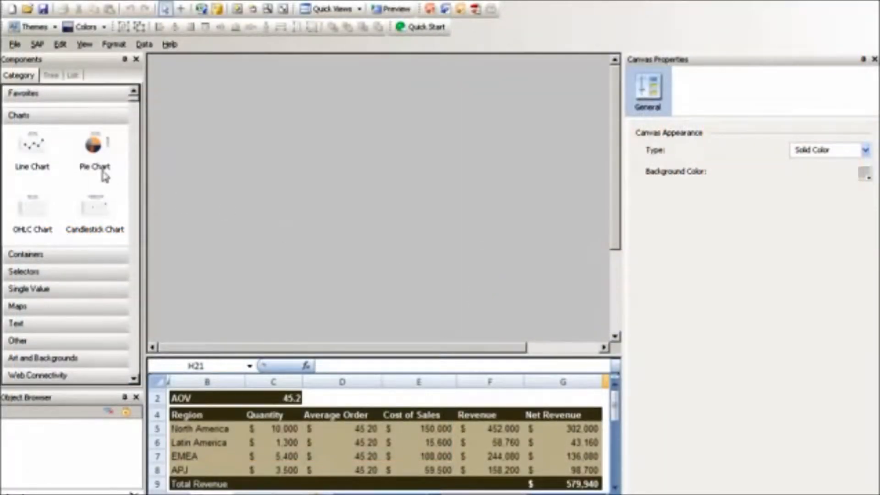
# Add a Pie Chart in the canvas's upper-left area and a Bar Chart directly below it.
pyautogui.moveTo(103, 174); pyautogui.dragTo(248, 166)
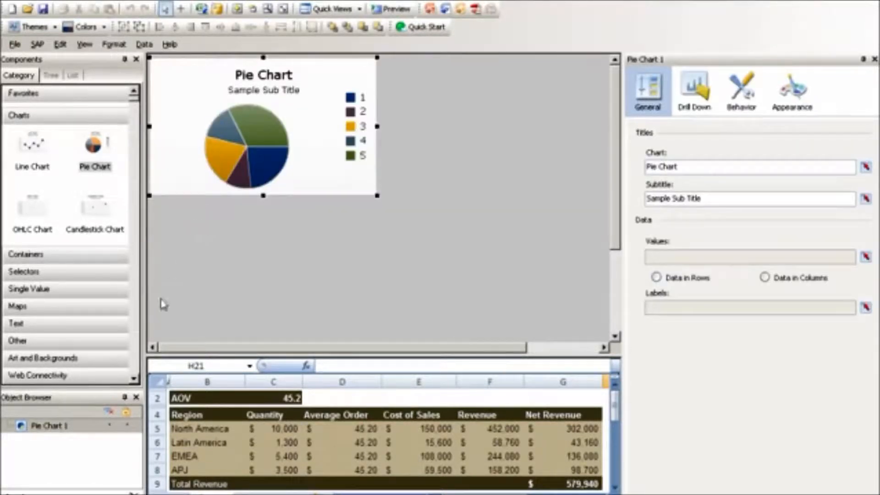
pyautogui.scroll(-3, 138, 388)
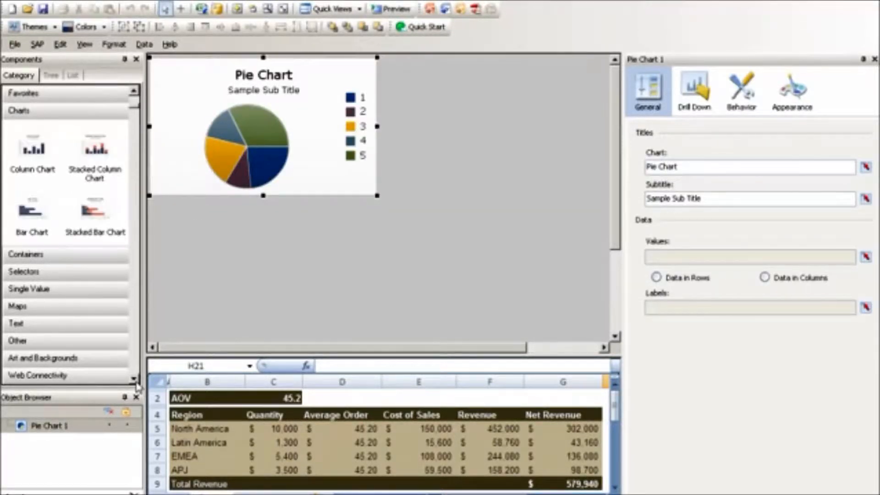
pyautogui.moveTo(39, 238); pyautogui.dragTo(288, 269)
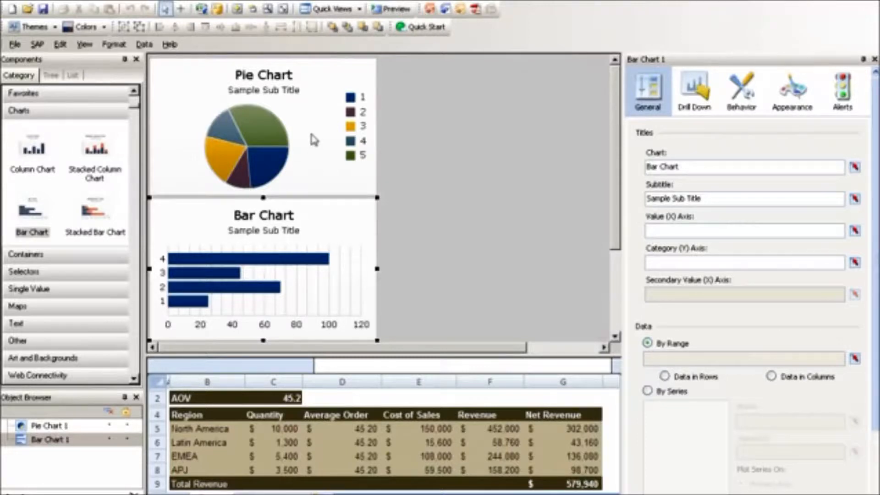
# Title the pie chart "Total Cost of Sales by Region" and clear its subtitle.
pyautogui.click(312, 139)
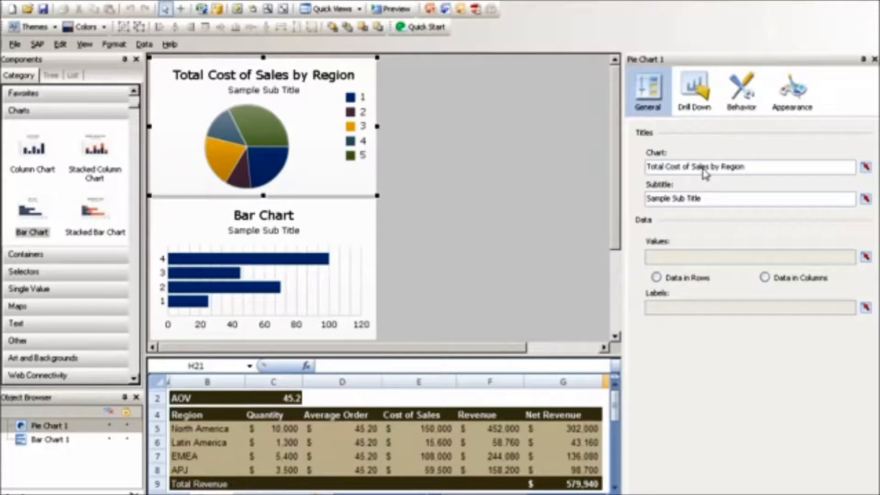
pyautogui.tripleClick(704, 202)
pyautogui.press('Delete')
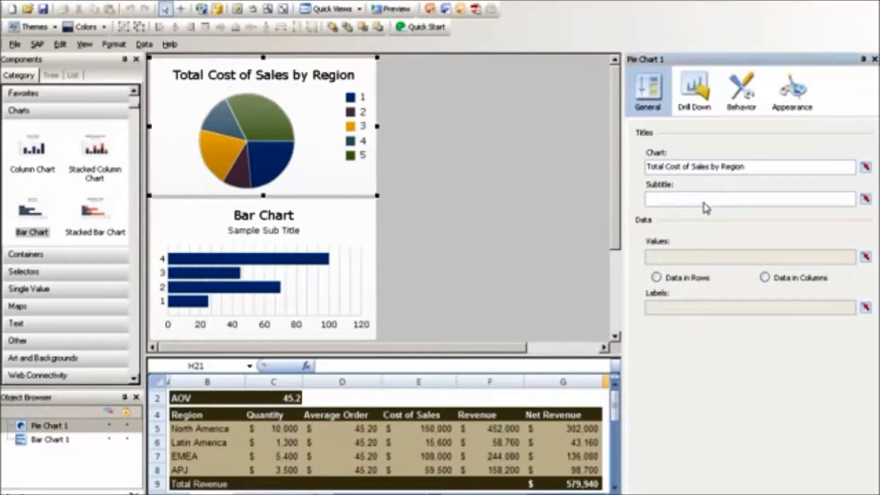
# Link the pie chart's values to Cost of Sales cells E5:E8 and its labels to Region cells B5:B8.
pyautogui.click(865, 256)
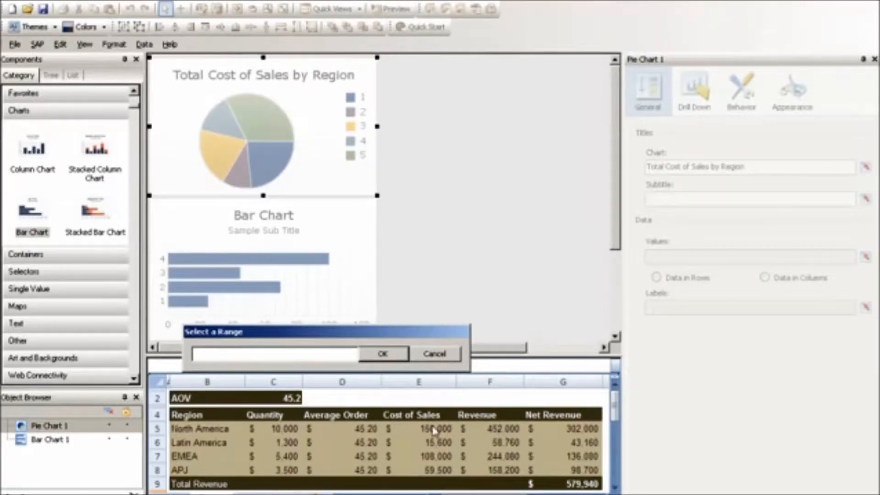
pyautogui.moveTo(433, 428); pyautogui.dragTo(433, 471)
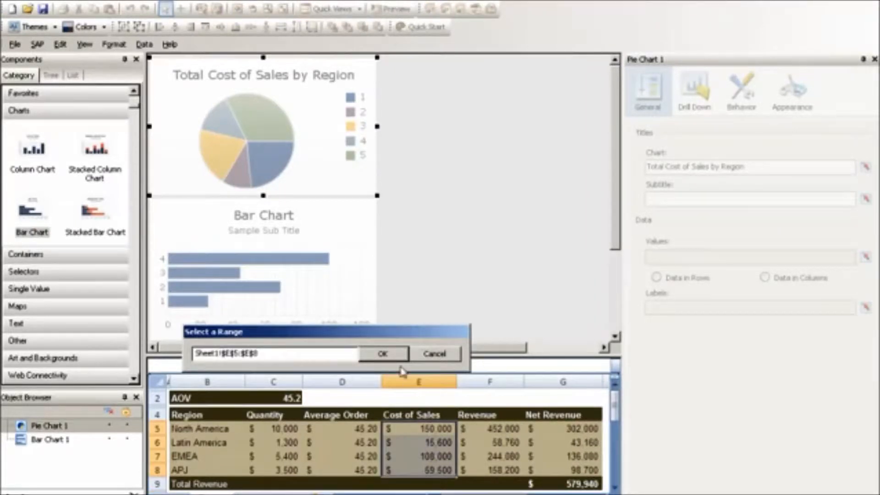
pyautogui.click(383, 354)
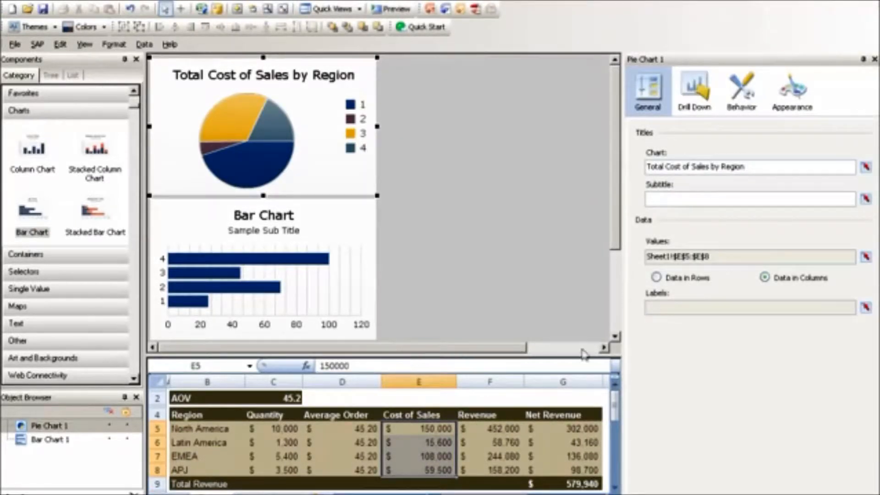
pyautogui.click(865, 307)
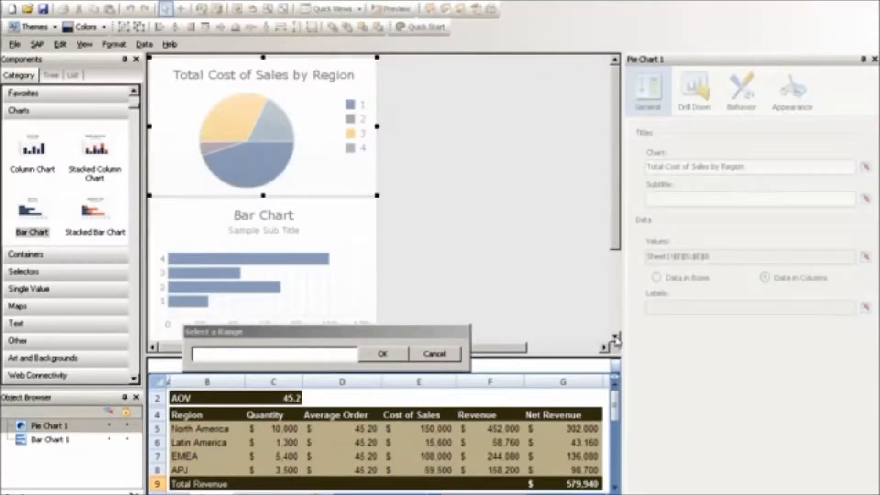
pyautogui.moveTo(200, 435); pyautogui.dragTo(202, 472)
pyautogui.click(383, 356)
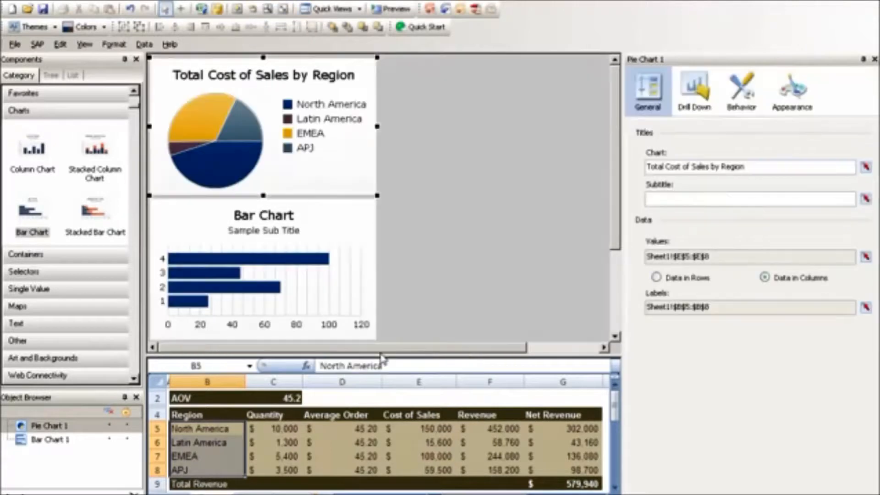
# Title the bar chart "Worldwide Net Revenue" and clear its subtitle.
pyautogui.click(289, 250)
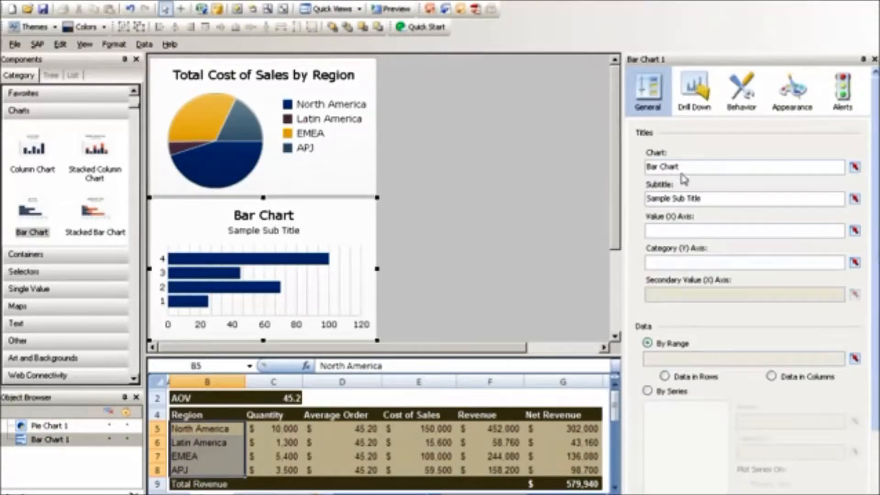
pyautogui.tripleClick(698, 169)
pyautogui.write('Worldwide Net Revenue')
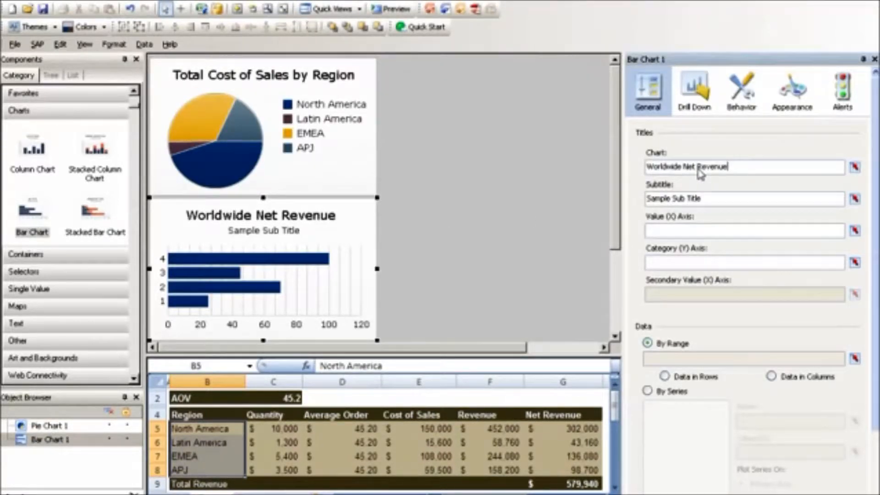
pyautogui.tripleClick(701, 199)
pyautogui.press('BackSpace')
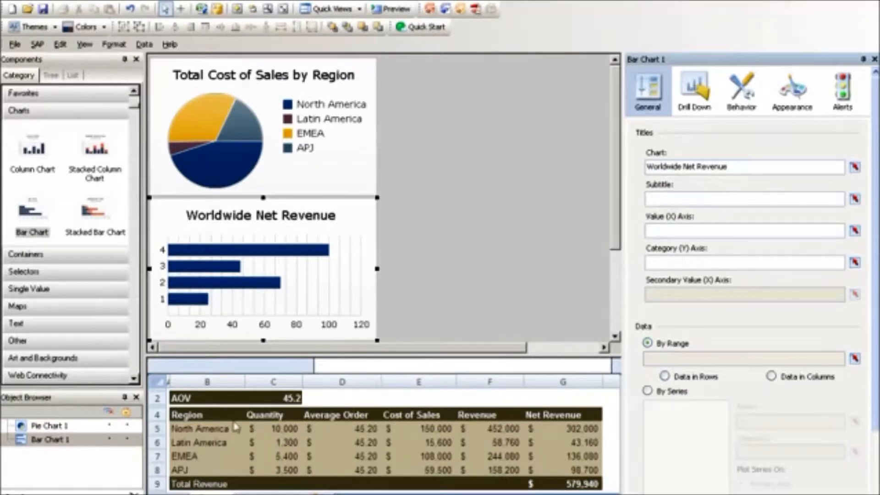
# Switch the bar chart's data to By Series and add a series with values from Net Revenue cells G5:G8.
pyautogui.moveTo(210, 472); pyautogui.dragTo(210, 476)
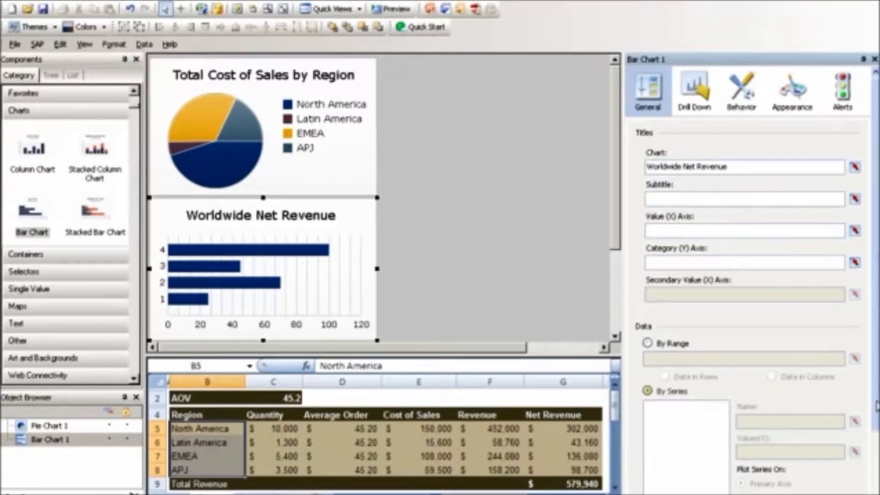
pyautogui.scroll(-1, 875, 481)
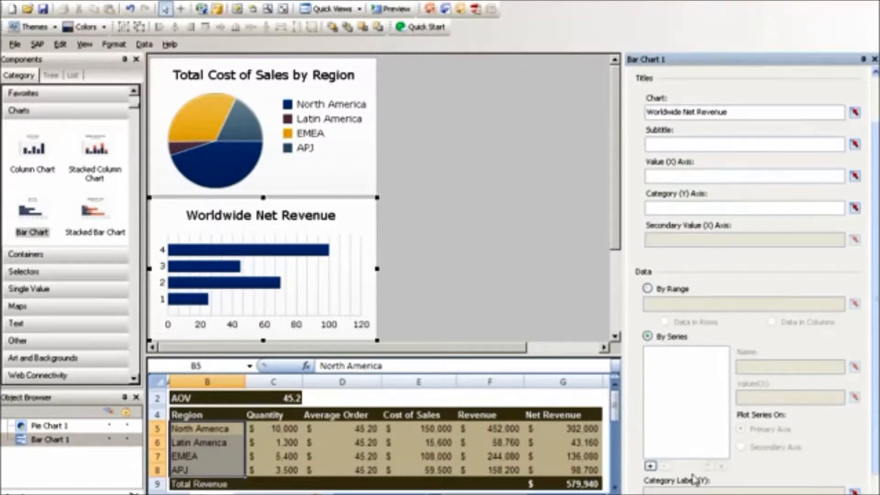
pyautogui.click(650, 466)
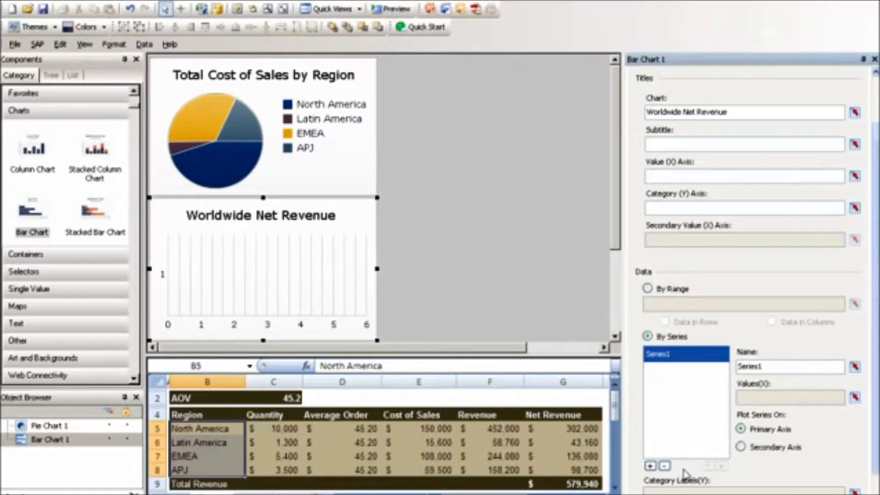
pyautogui.click(854, 397)
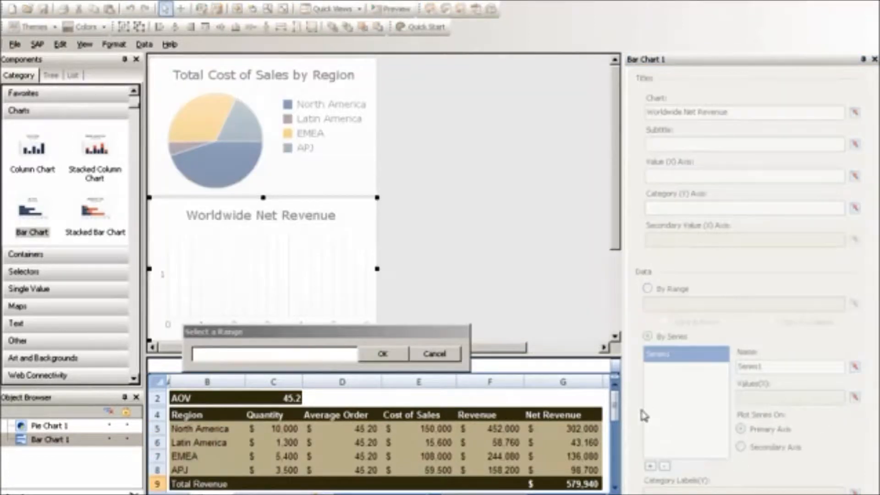
pyautogui.moveTo(583, 428); pyautogui.dragTo(578, 475)
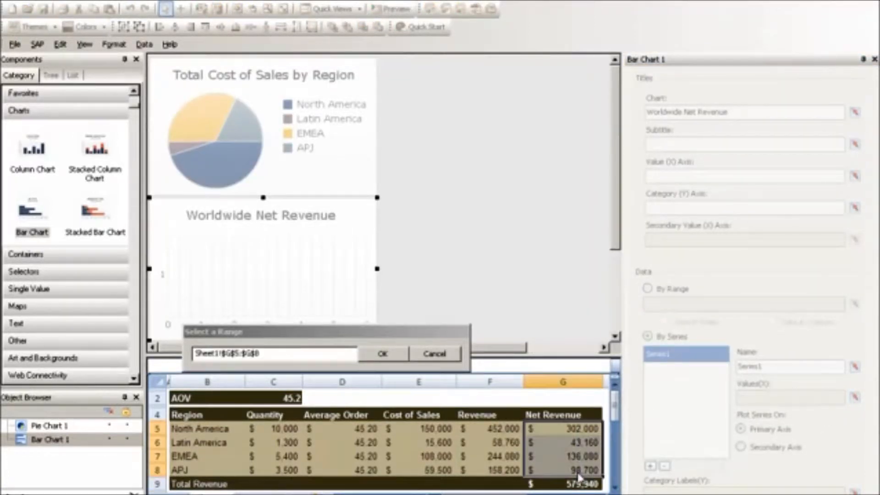
pyautogui.click(401, 359)
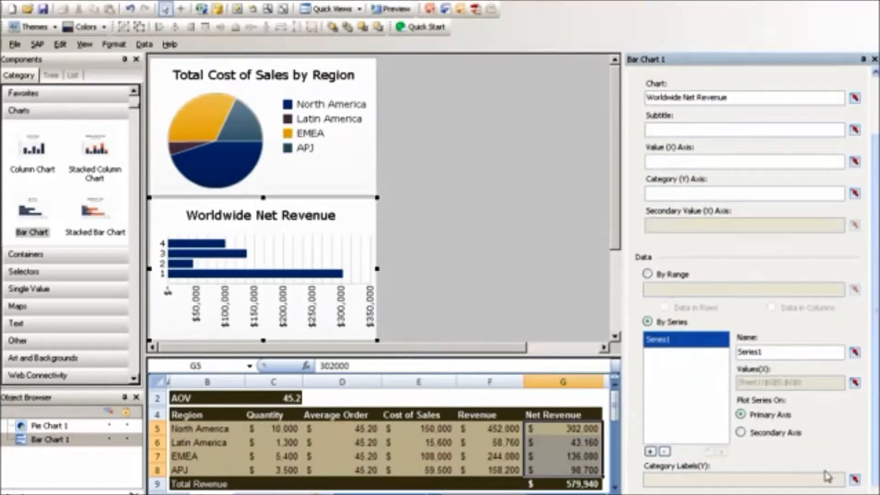
# Link the bar chart's category labels to the Region cells B5:B8.
pyautogui.click(854, 479)
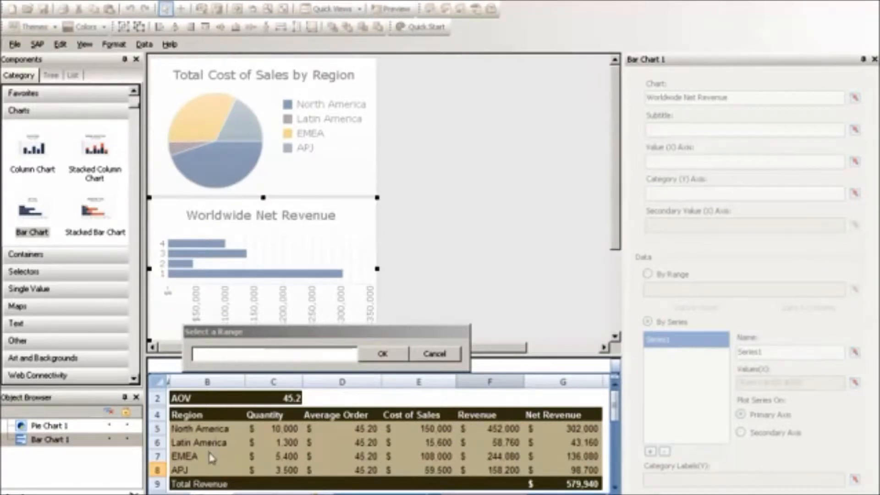
pyautogui.moveTo(200, 429); pyautogui.dragTo(225, 465)
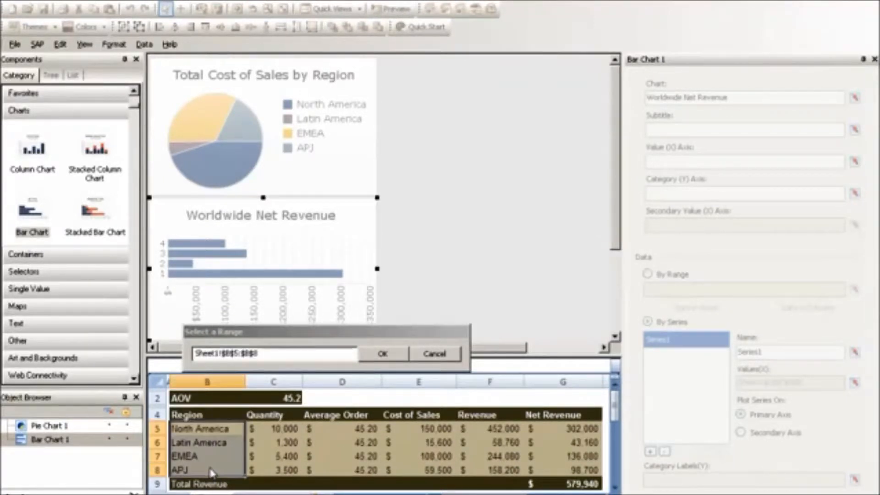
pyautogui.click(380, 357)
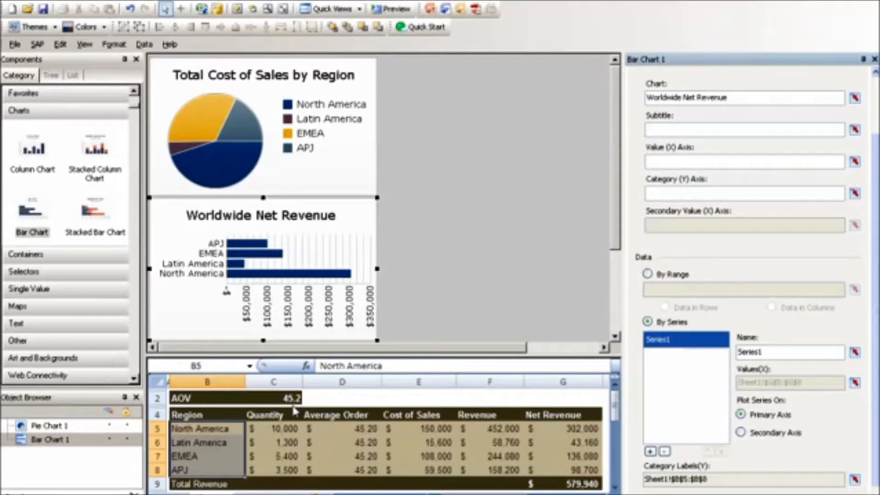
# Add a Dial7 component beside the bar chart and a Gauge component directly above the dial.
pyautogui.click(80, 291)
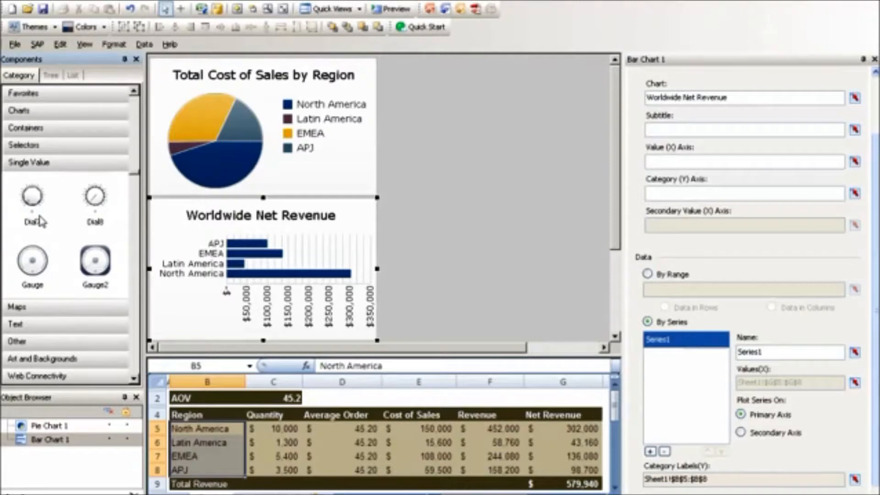
pyautogui.moveTo(40, 221); pyautogui.dragTo(470, 285)
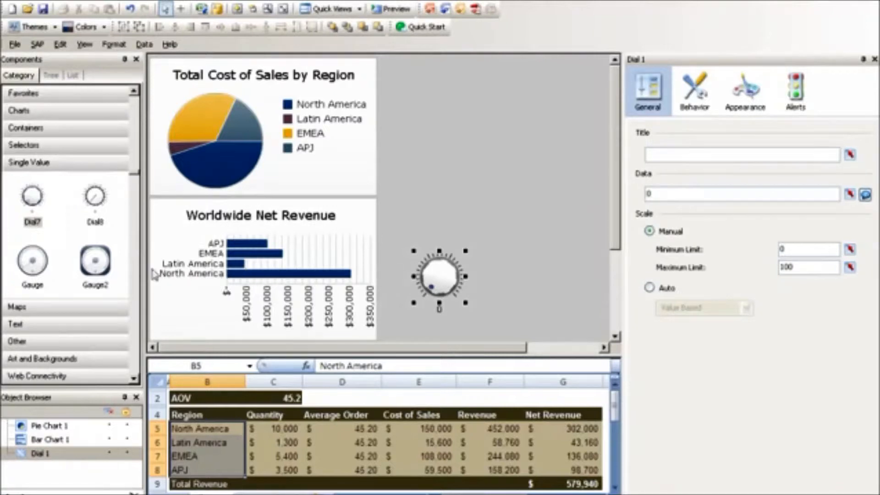
pyautogui.moveTo(41, 284); pyautogui.dragTo(447, 185)
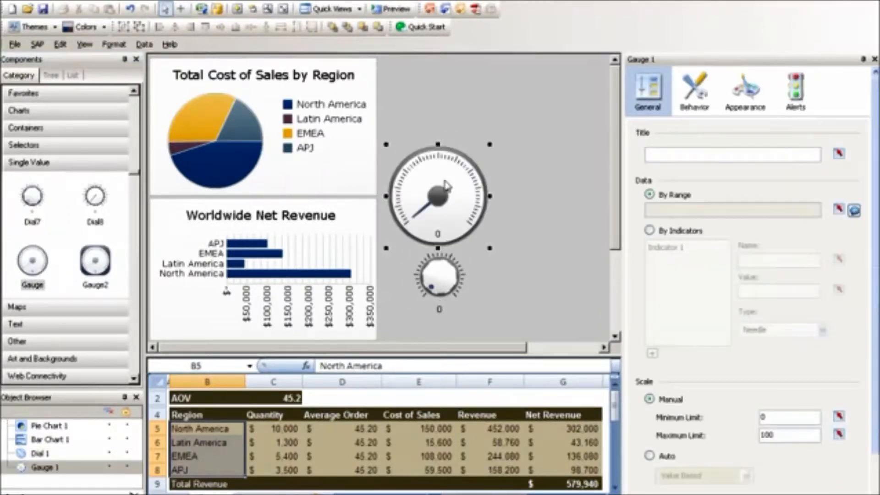
# Title the gauge "Average Order Value" and link its data to the AOV cell C2.
pyautogui.click(679, 156)
pyautogui.write('Average Order Value')
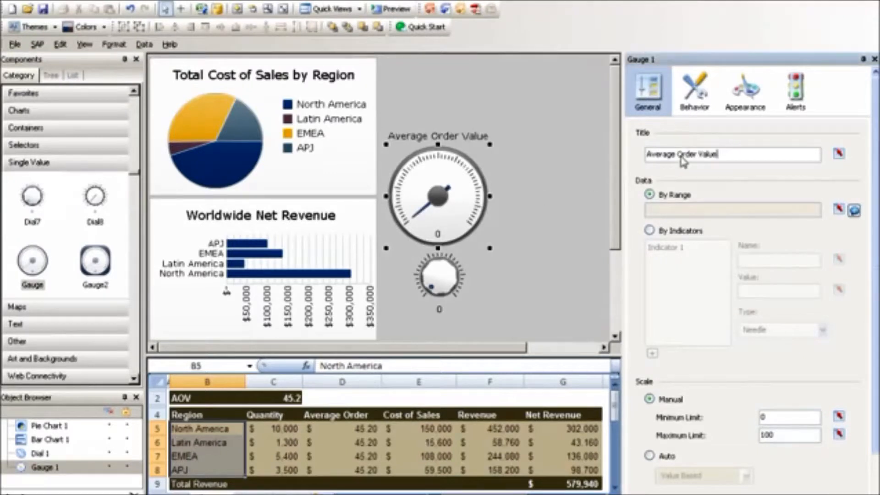
pyautogui.click(838, 210)
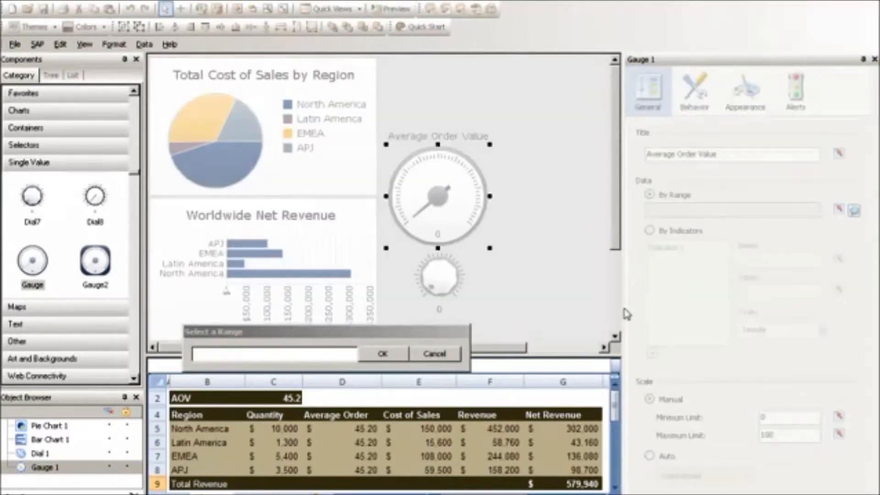
pyautogui.click(282, 398)
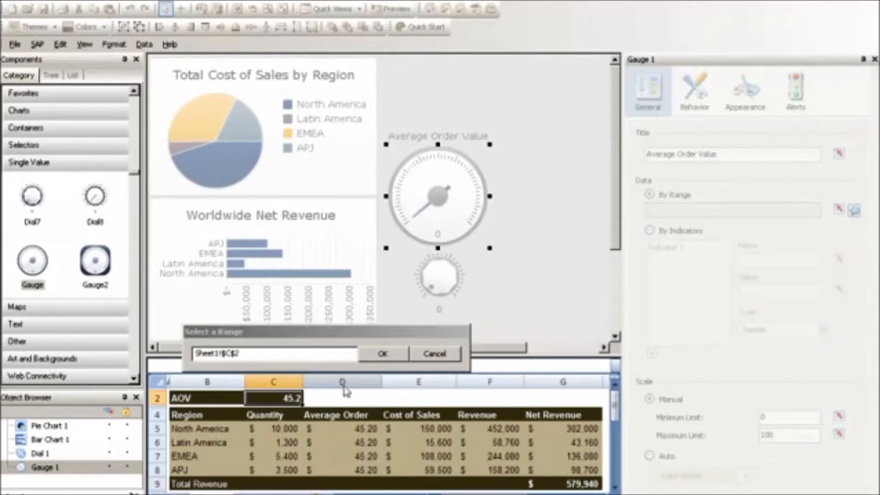
pyautogui.click(383, 354)
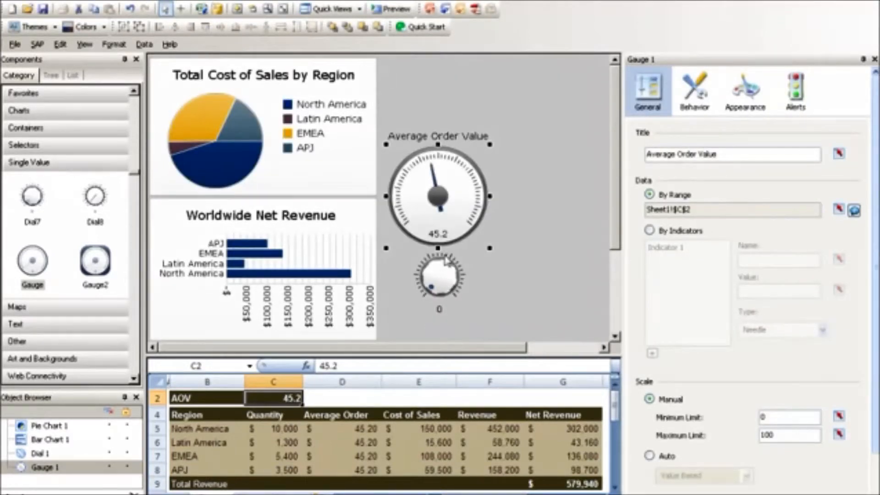
# Link the dial's data to the AOV cell C2.
pyautogui.click(444, 284)
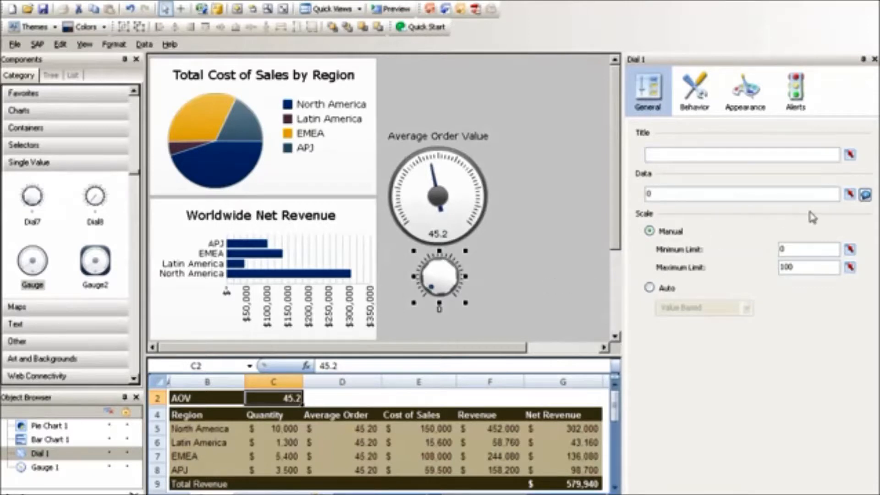
pyautogui.click(848, 195)
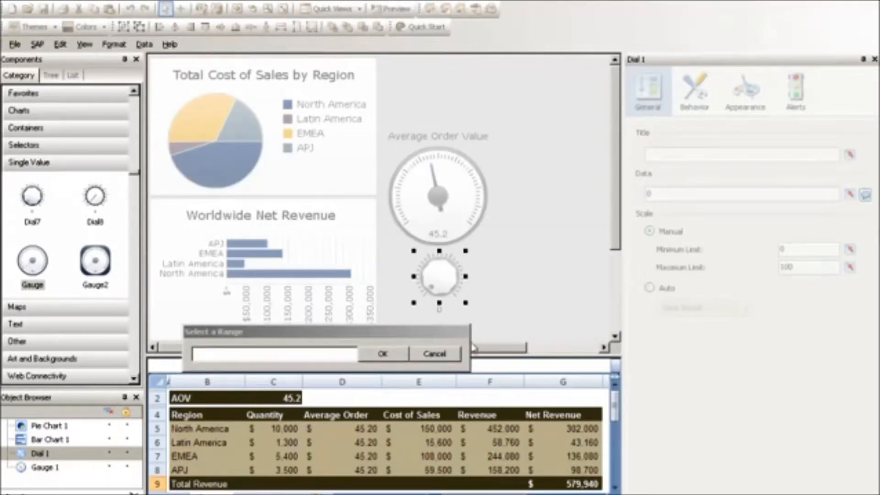
pyautogui.click(293, 398)
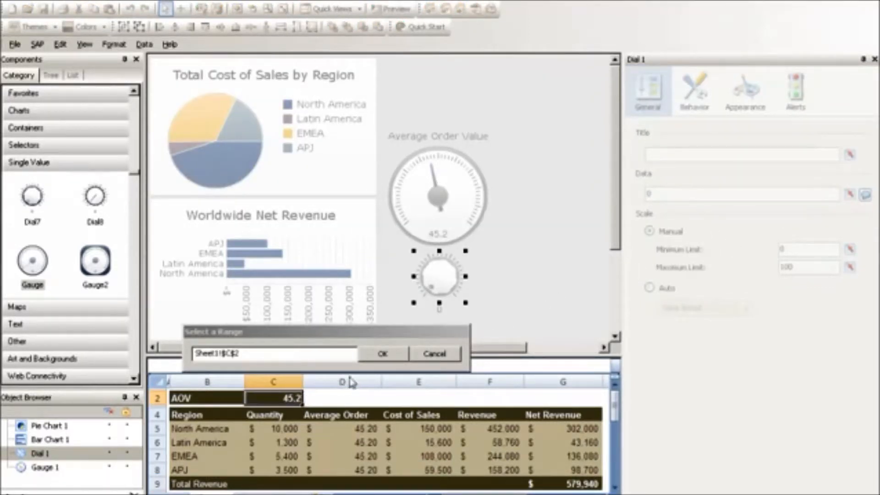
pyautogui.click(383, 353)
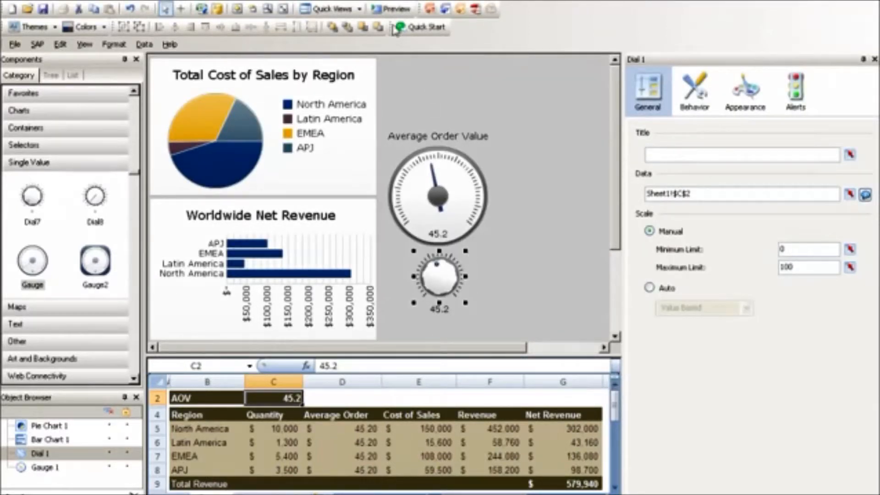
# Preview the dashboard and turn the dial to 20 to test how the gauge and charts respond.
pyautogui.click(388, 13)
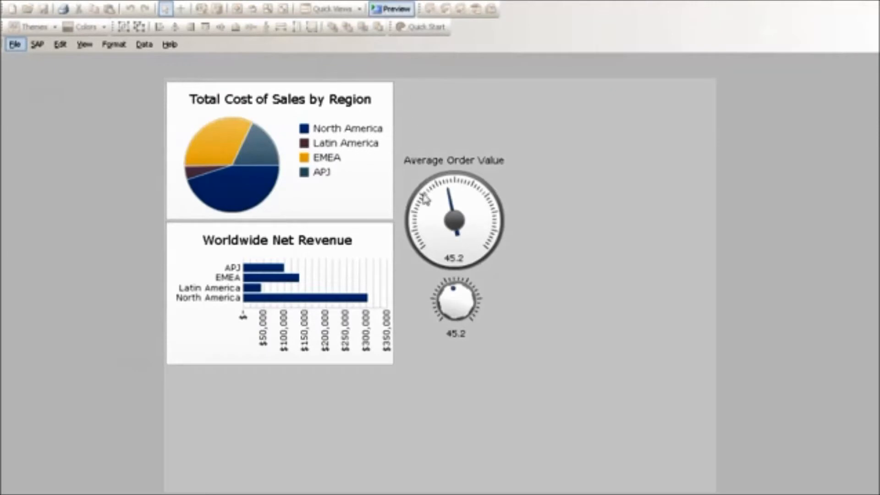
pyautogui.moveTo(446, 289); pyautogui.dragTo(441, 311)
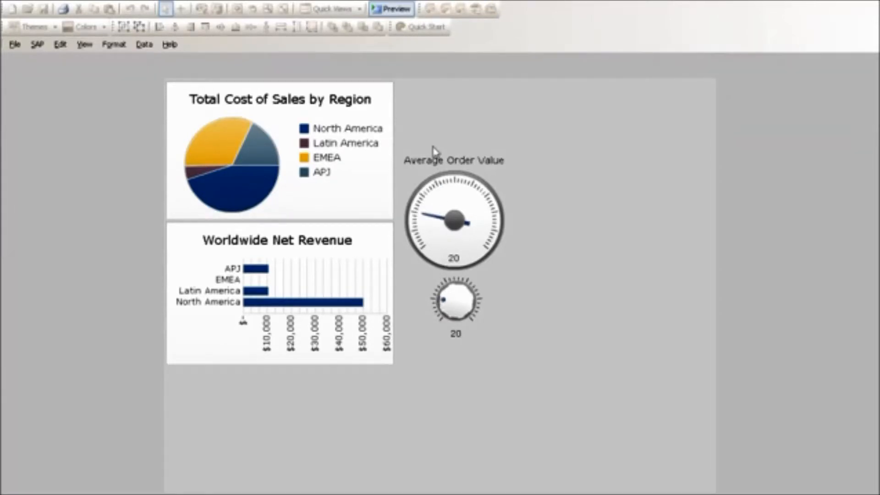
pyautogui.click(397, 9)
pyautogui.click(41, 28)
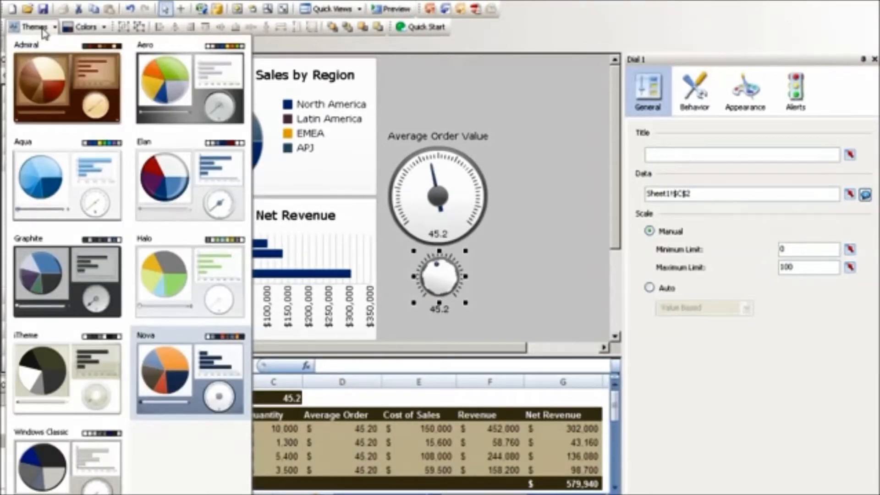
pyautogui.click(44, 31)
pyautogui.click(100, 30)
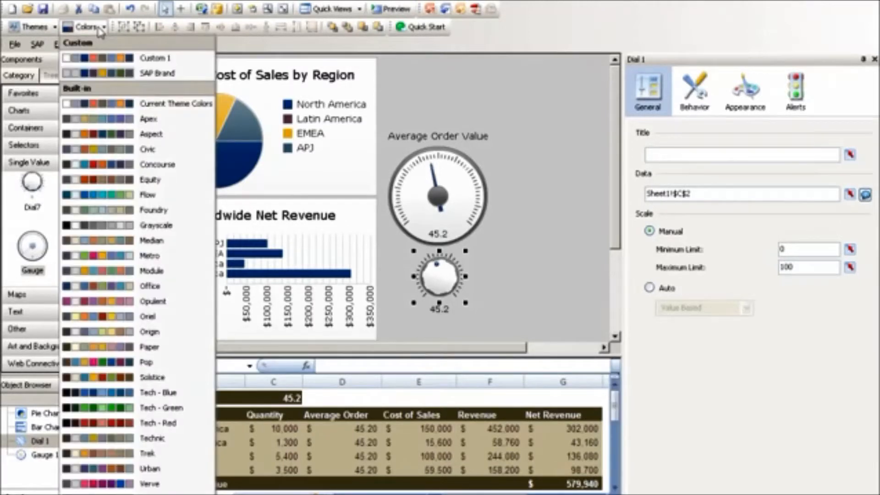
pyautogui.click(100, 30)
# Add an Image Component to the canvas and import background ovals.PNG into it as the dashboard's backdrop.
pyautogui.click(71, 346)
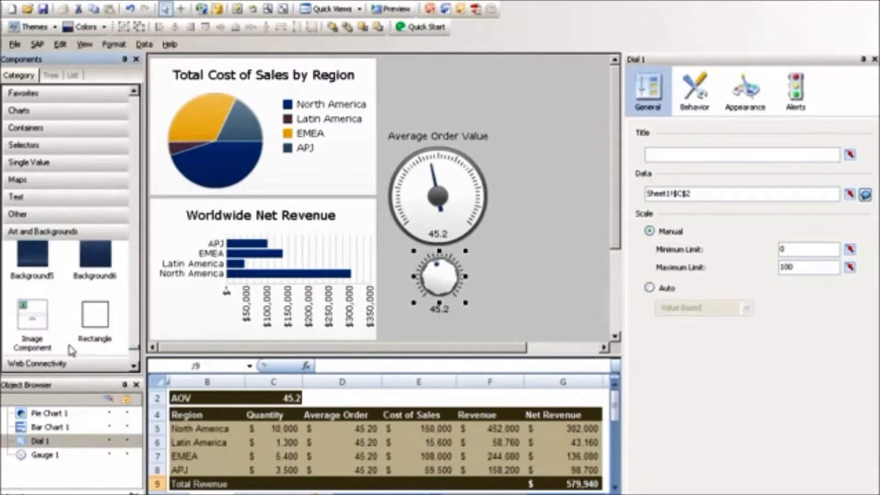
pyautogui.moveTo(36, 336); pyautogui.dragTo(516, 313)
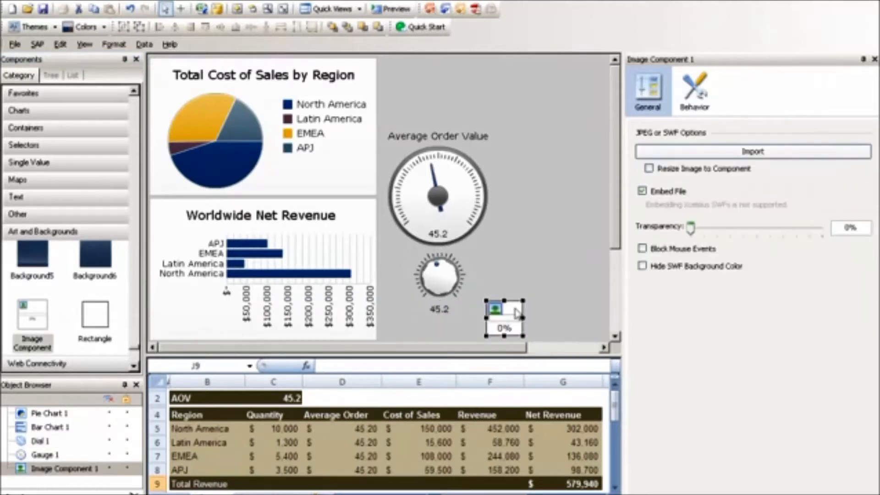
pyautogui.click(749, 156)
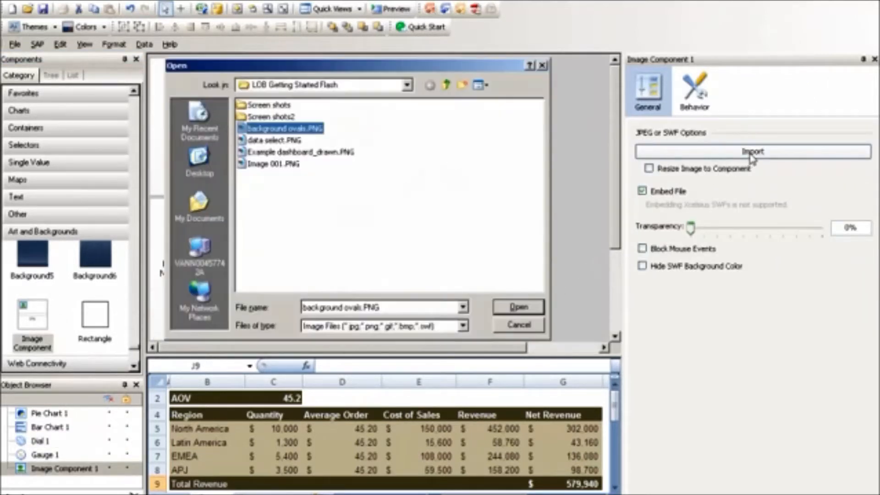
pyautogui.click(518, 307)
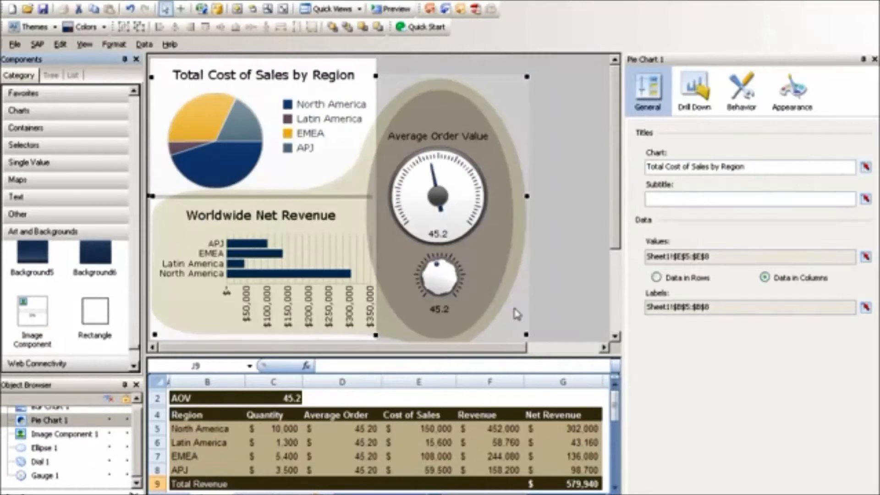
# Turn off the chart background for both the pie chart and the bar chart.
pyautogui.click(325, 134)
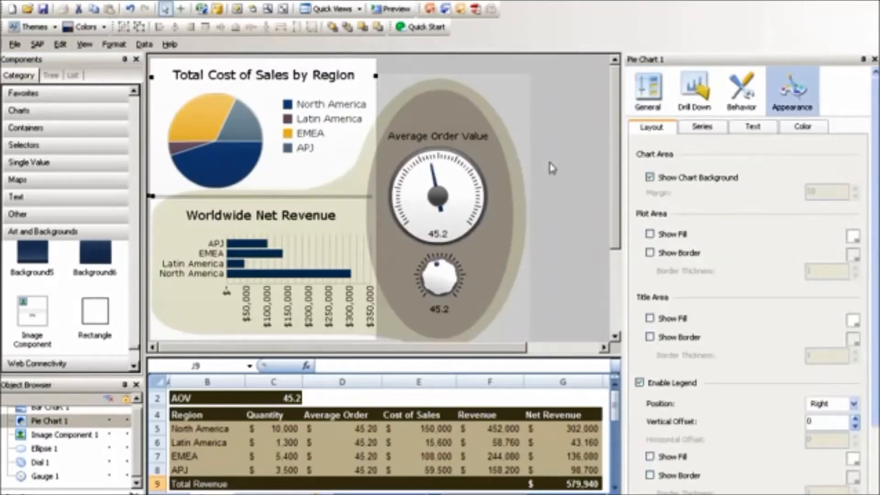
pyautogui.click(649, 178)
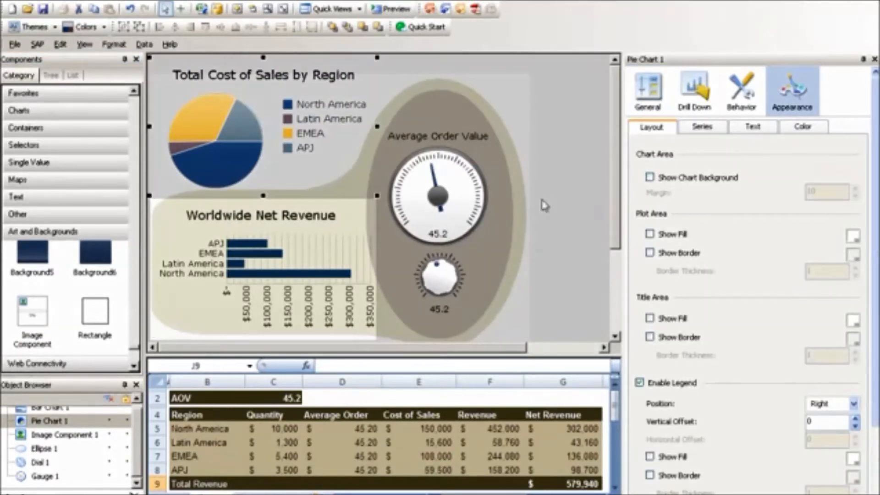
pyautogui.click(326, 263)
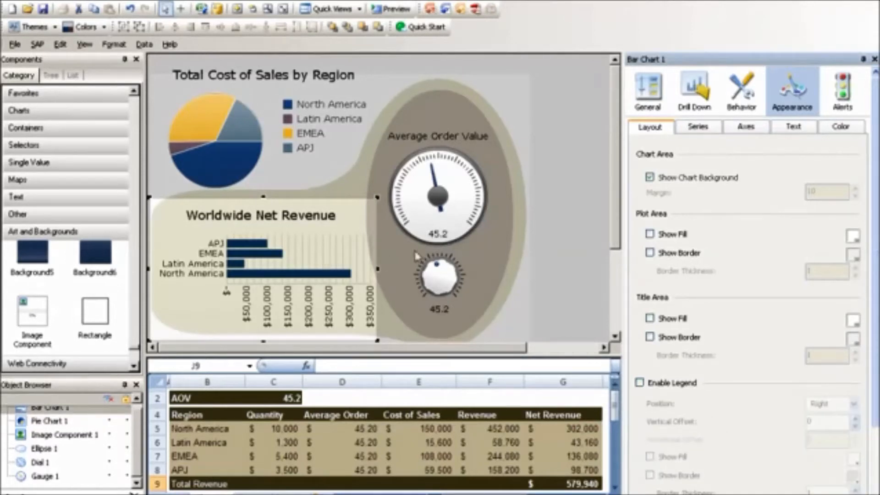
pyautogui.click(649, 179)
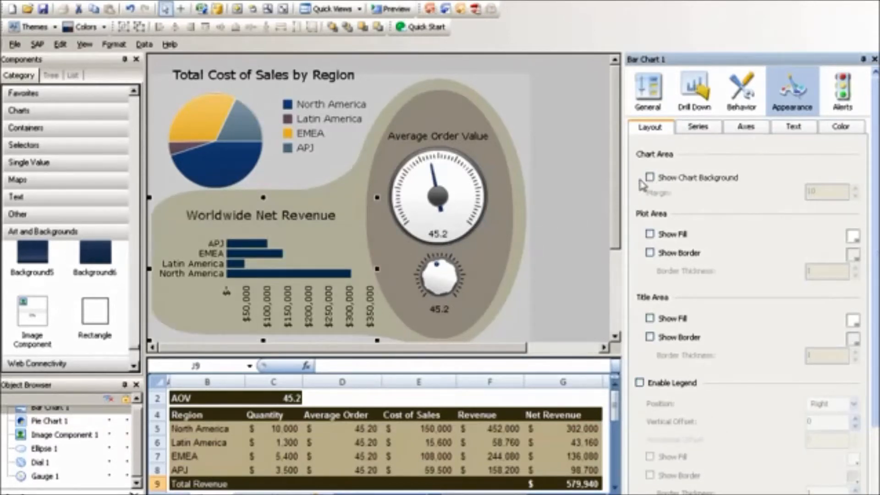
# Apply the Elan theme to the dashboard and shorten the pie chart slightly from its upper edge.
pyautogui.click(36, 27)
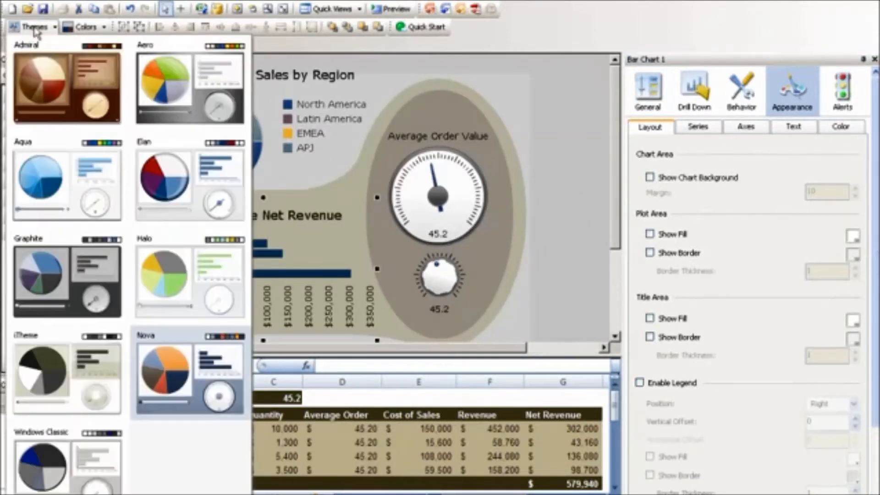
pyautogui.click(185, 188)
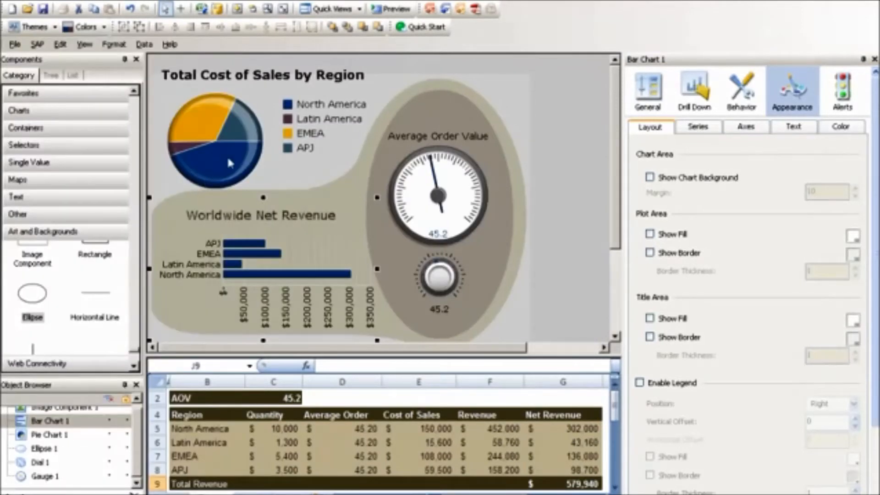
pyautogui.click(259, 100)
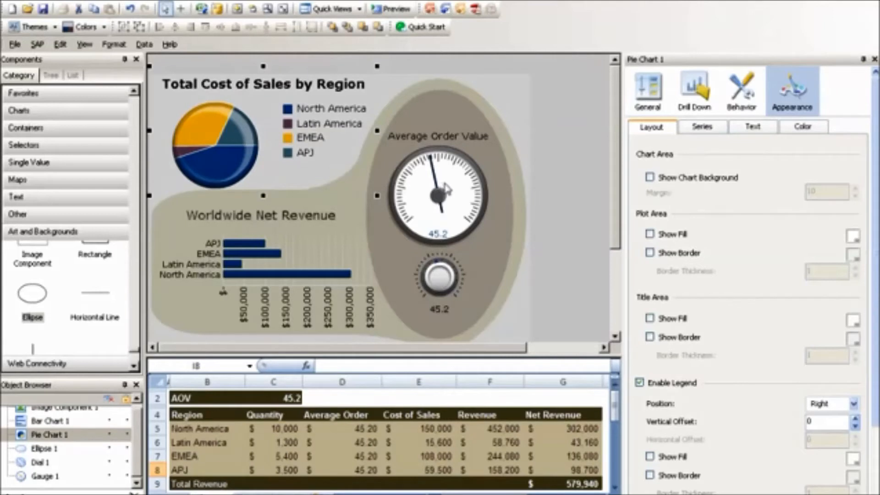
# Enable alerts on the Average Order Value gauge as percent of target, and preview the dashboard.
pyautogui.click(447, 201)
pyautogui.click(638, 135)
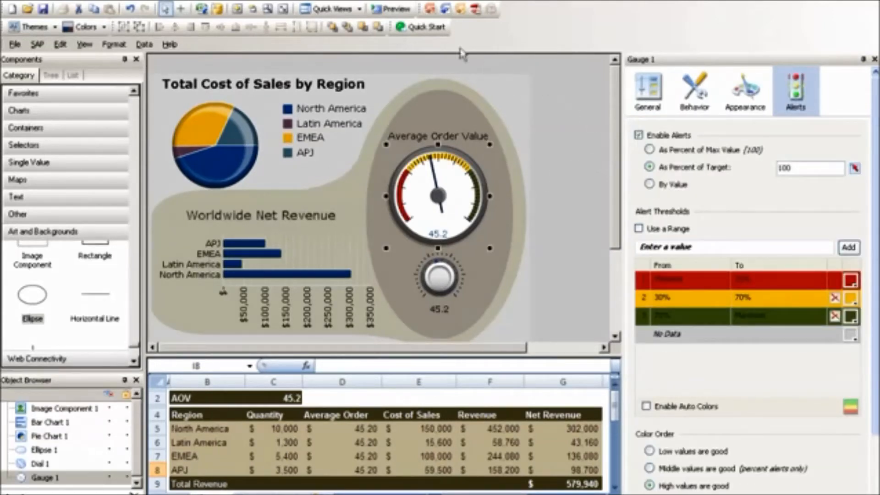
pyautogui.click(396, 9)
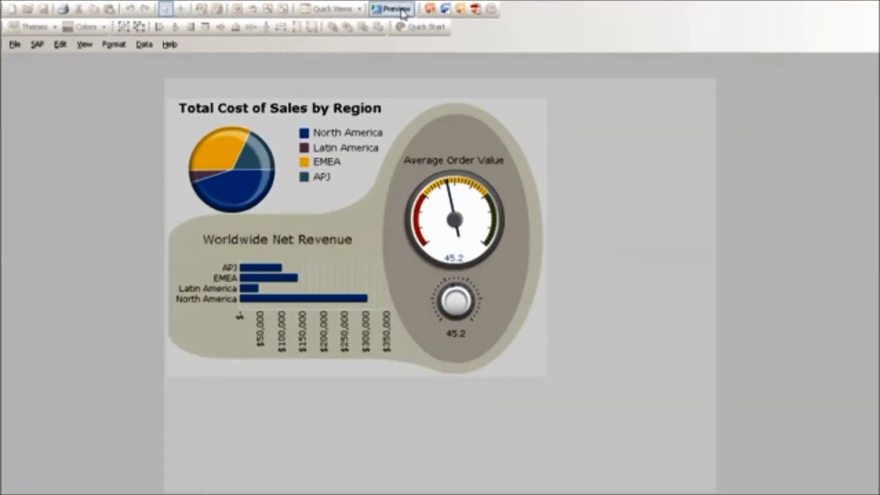